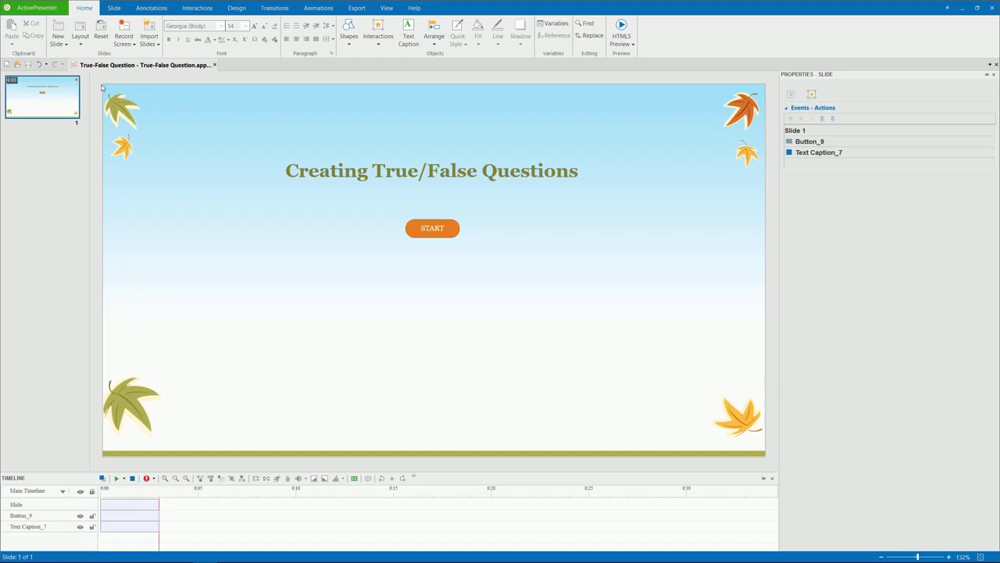
- Insert a True/False question slide as slide 2, with True/False choices, feedback message and Submit button
{"action": "left_click", "coordinate": [196, 8]}
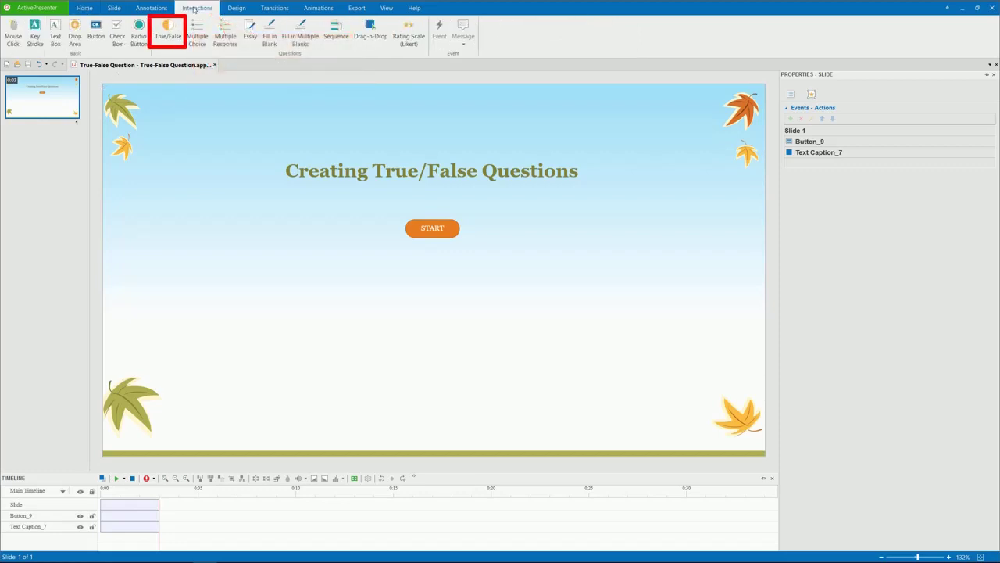
{"action": "left_click", "coordinate": [172, 39]}
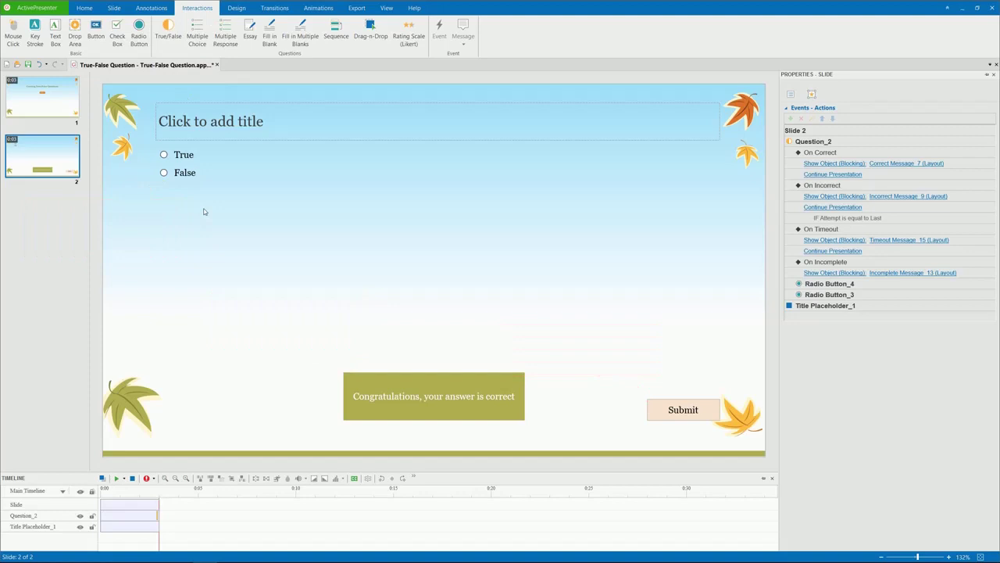
- Type the question 'Montreal is the capital of Canada.' into the slide title
{"action": "left_click", "coordinate": [214, 123]}
{"action": "type", "text": "Montreal is the capit"}
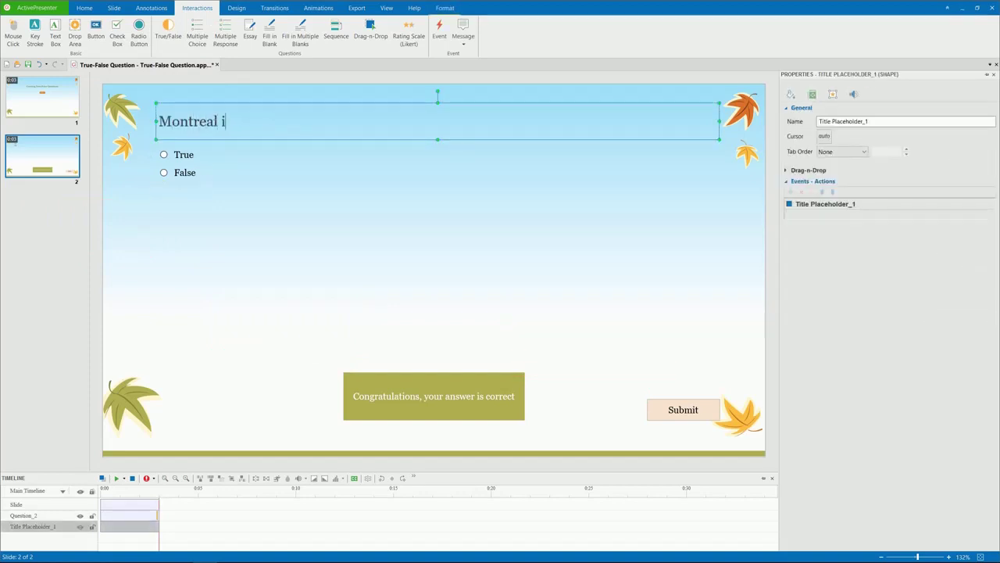
{"action": "key", "text": "BackSpace"}
{"action": "type", "text": "ital of Canada."}
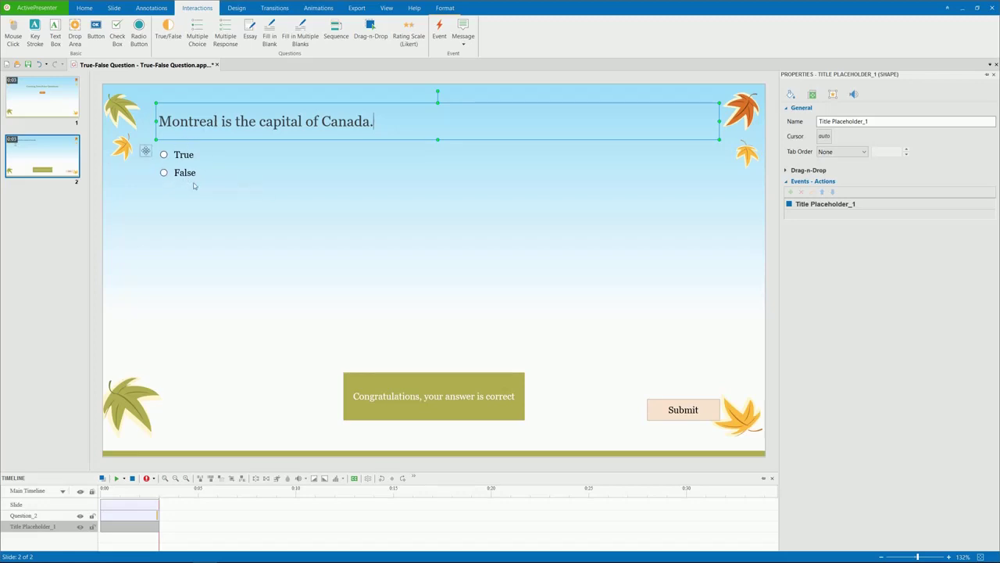
- Rename the True and False answers to Right and Wrong
{"action": "left_click", "coordinate": [192, 155]}
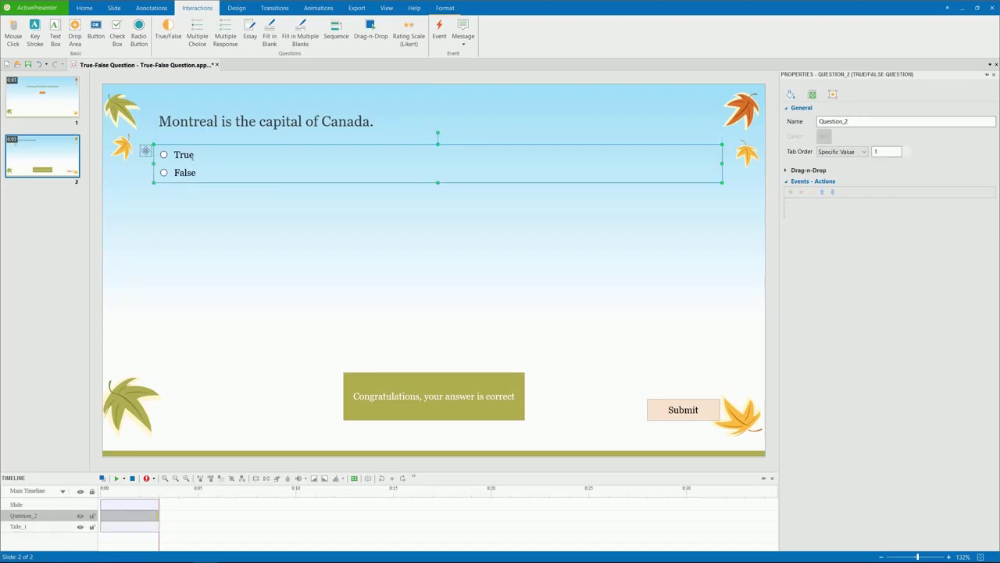
{"action": "double_click", "coordinate": [192, 155]}
{"action": "type", "text": "Right"}
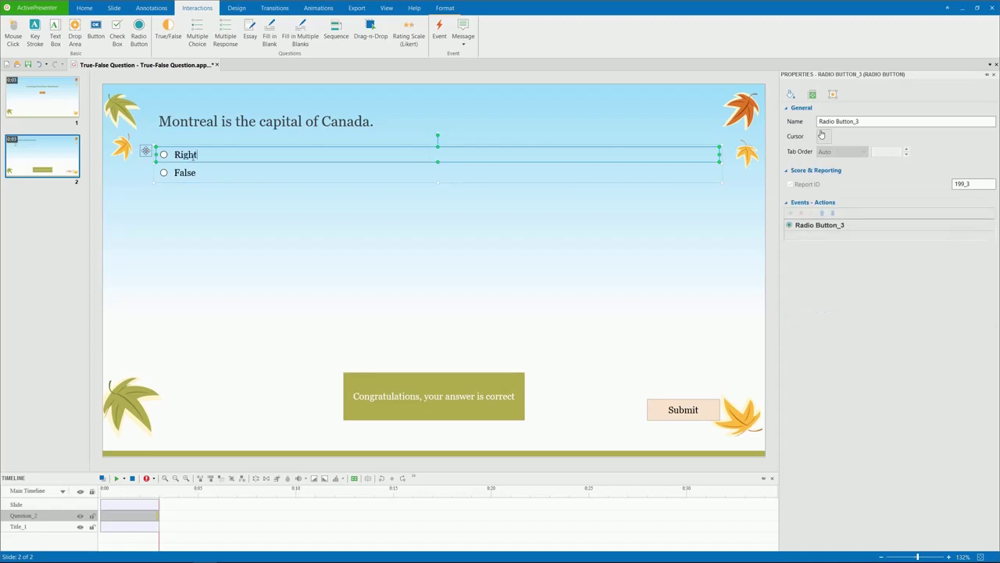
{"action": "key", "text": "Tab"}
{"action": "type", "text": "Wrong"}
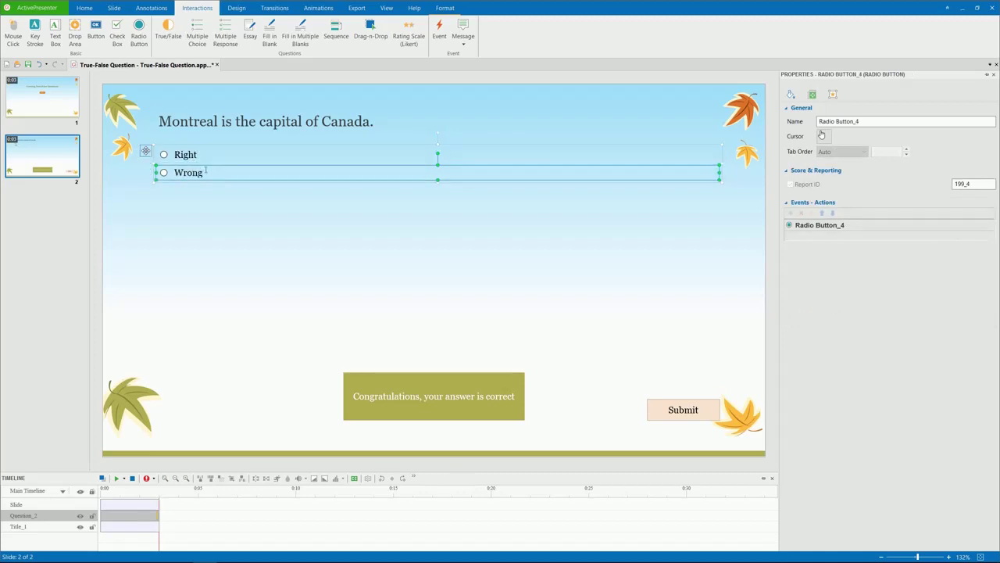
{"action": "left_click", "coordinate": [197, 191]}
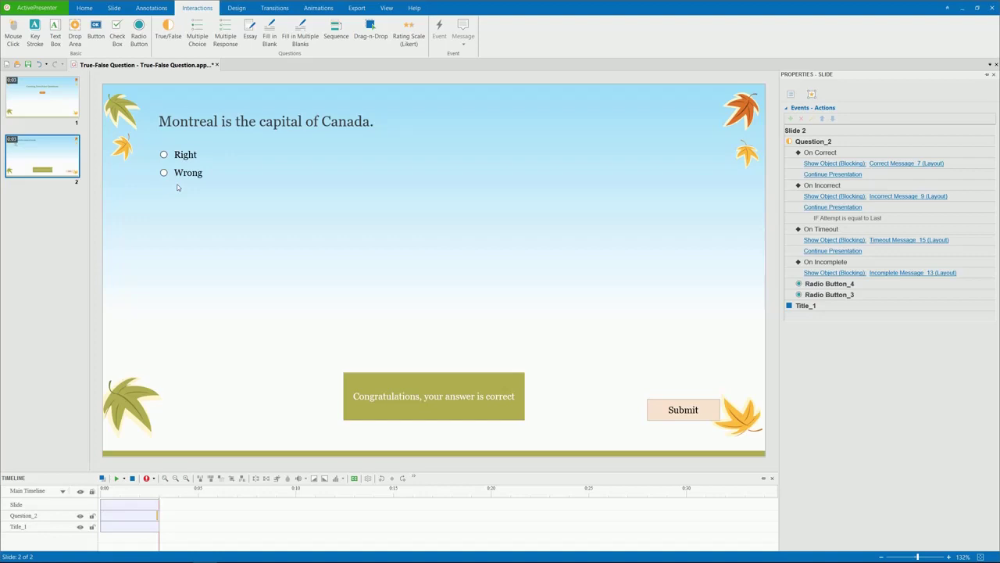
- Mark Wrong as the correct answer and apply the olive radio style with a grey ring
{"action": "left_click", "coordinate": [164, 174]}
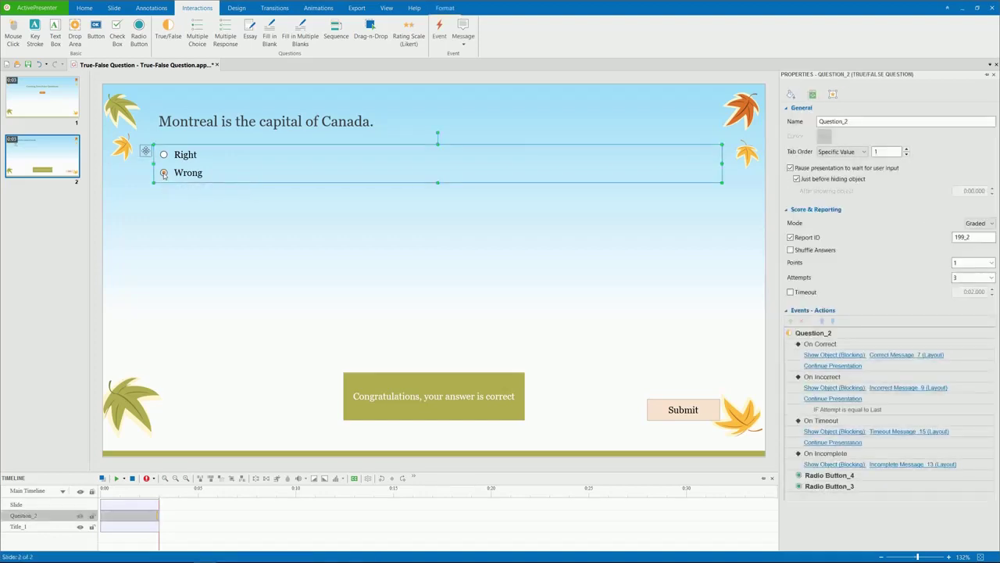
{"action": "left_click", "coordinate": [164, 174]}
{"action": "left_click", "coordinate": [445, 8]}
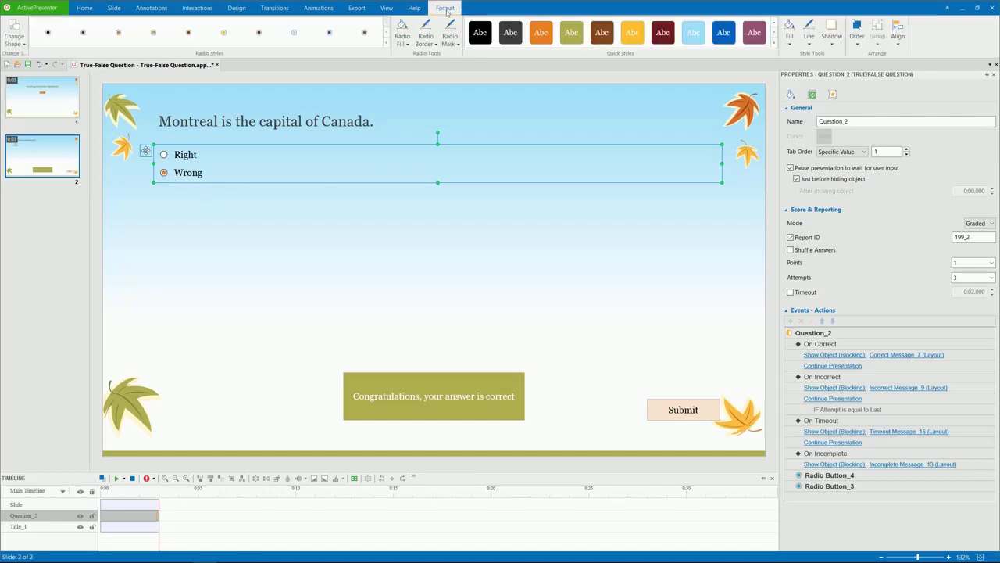
{"action": "left_click", "coordinate": [385, 43]}
{"action": "left_click", "coordinate": [155, 177]}
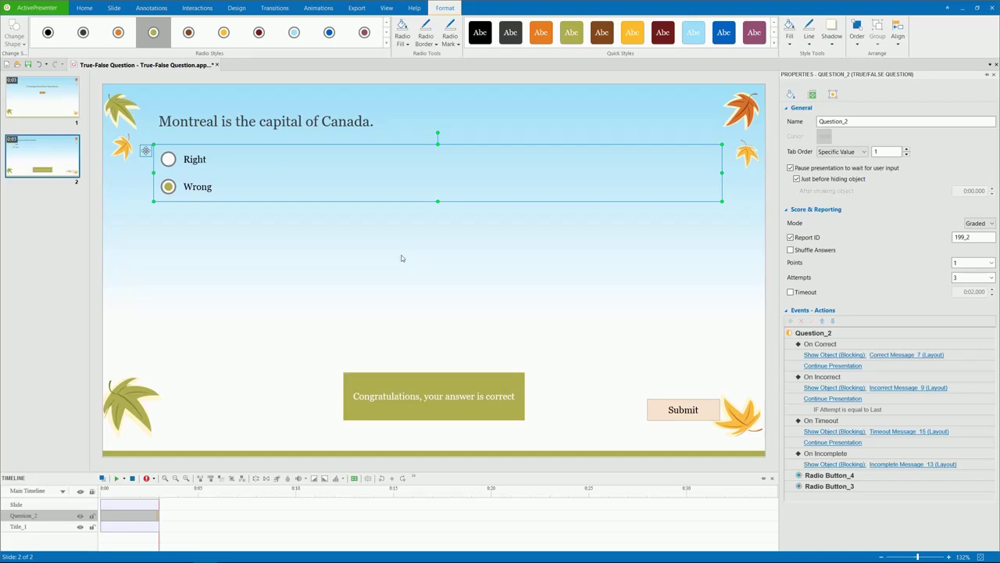
- Set the answers' group layout to Grid with 2 columns, then try moving Wrong lower
{"action": "left_click", "coordinate": [812, 95]}
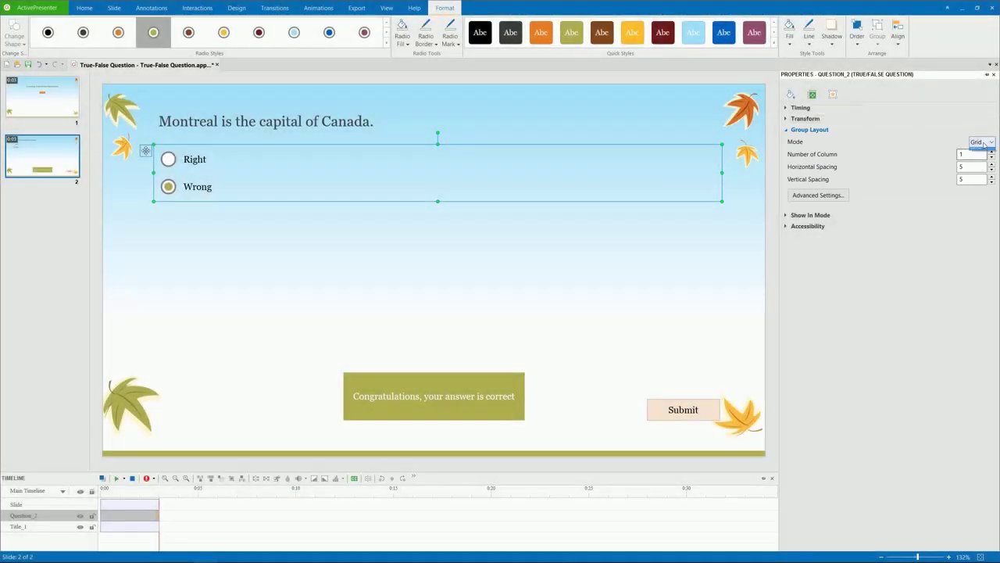
{"action": "left_click", "coordinate": [981, 142]}
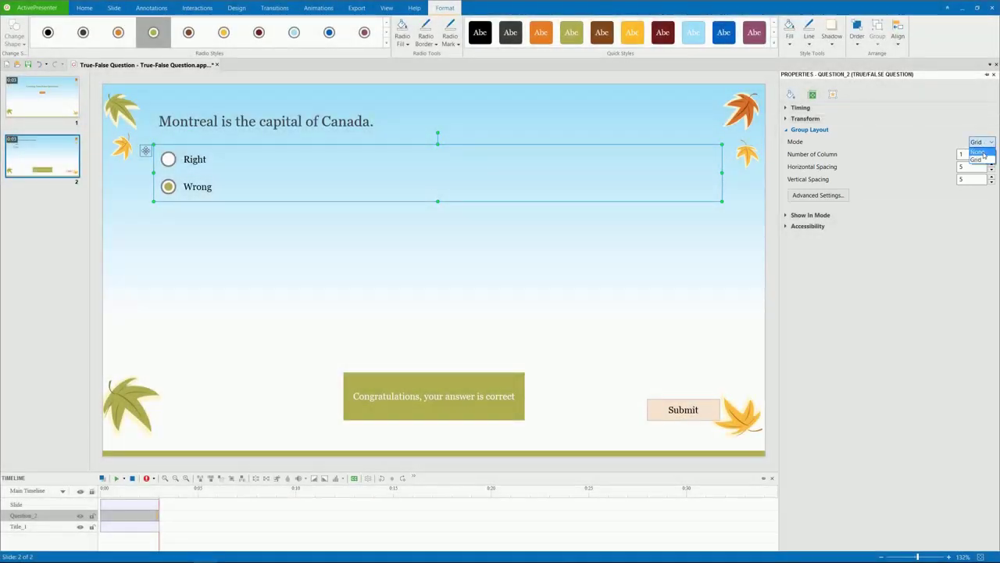
{"action": "left_click", "coordinate": [980, 159]}
{"action": "left_click", "coordinate": [991, 154]}
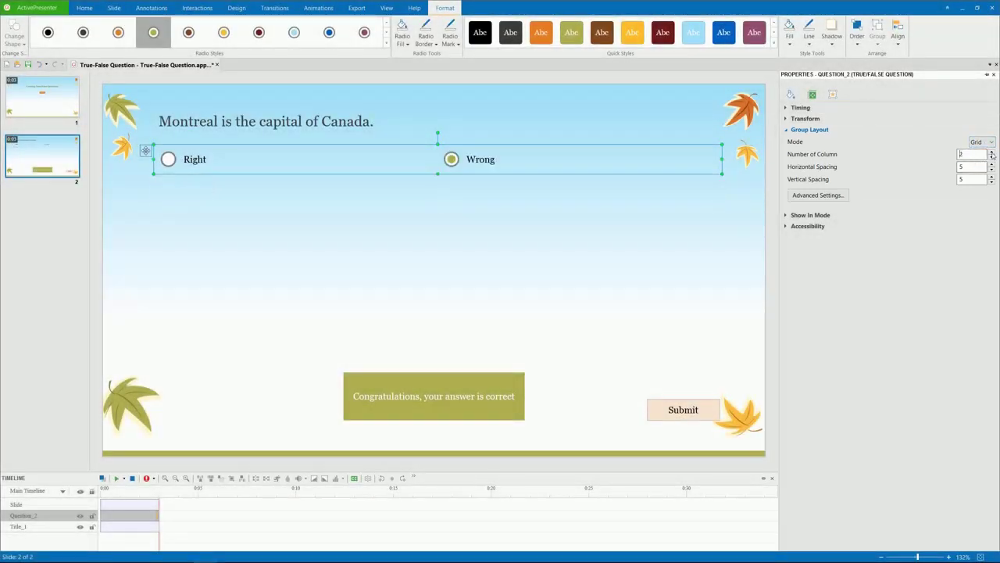
{"action": "left_click", "coordinate": [526, 156]}
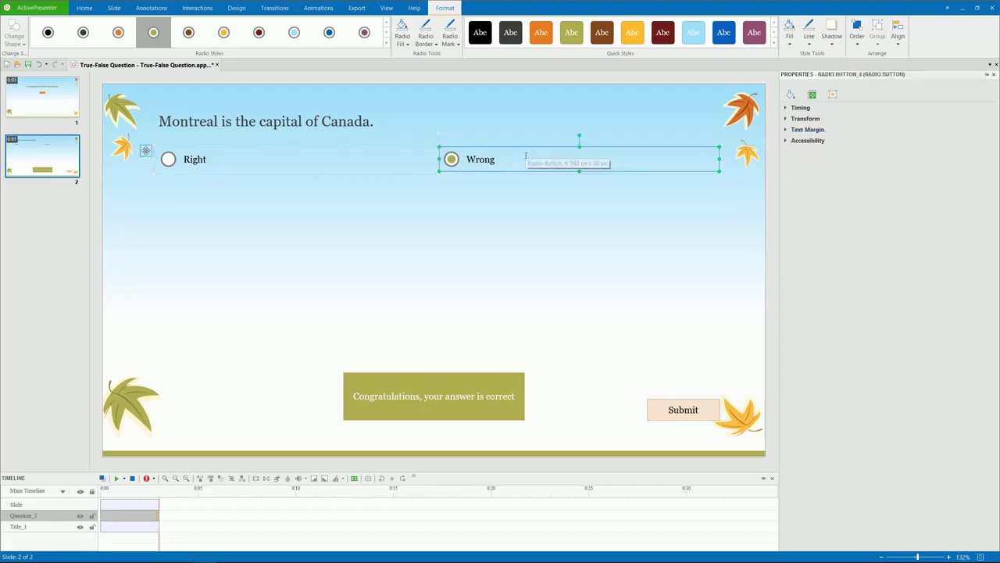
{"action": "left_click_drag", "start_coordinate": [526, 156], "coordinate": [350, 247]}
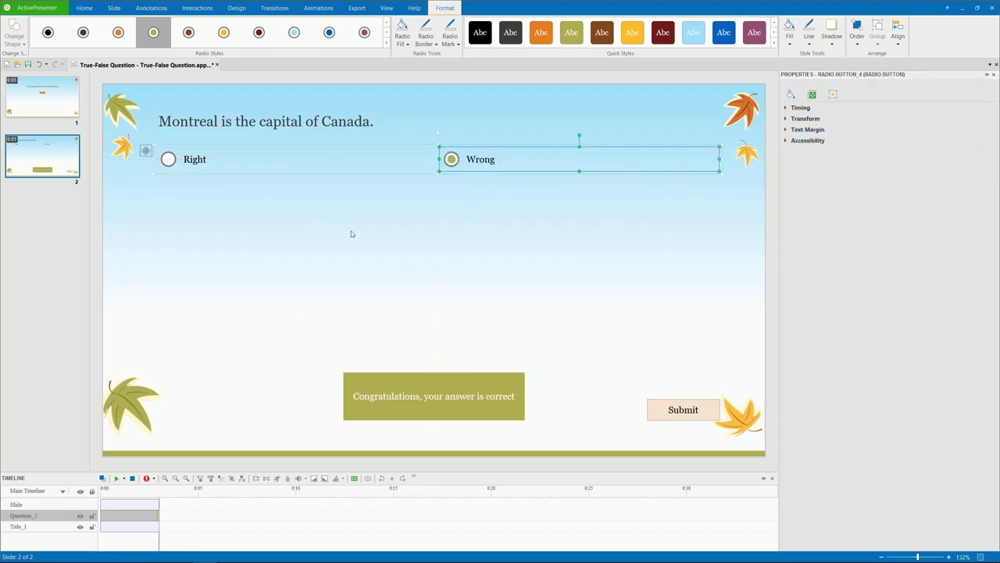
- Turn off the grid layout and drag Right and Wrong down toward the slide middle
{"action": "left_click", "coordinate": [145, 150]}
{"action": "left_click", "coordinate": [790, 94]}
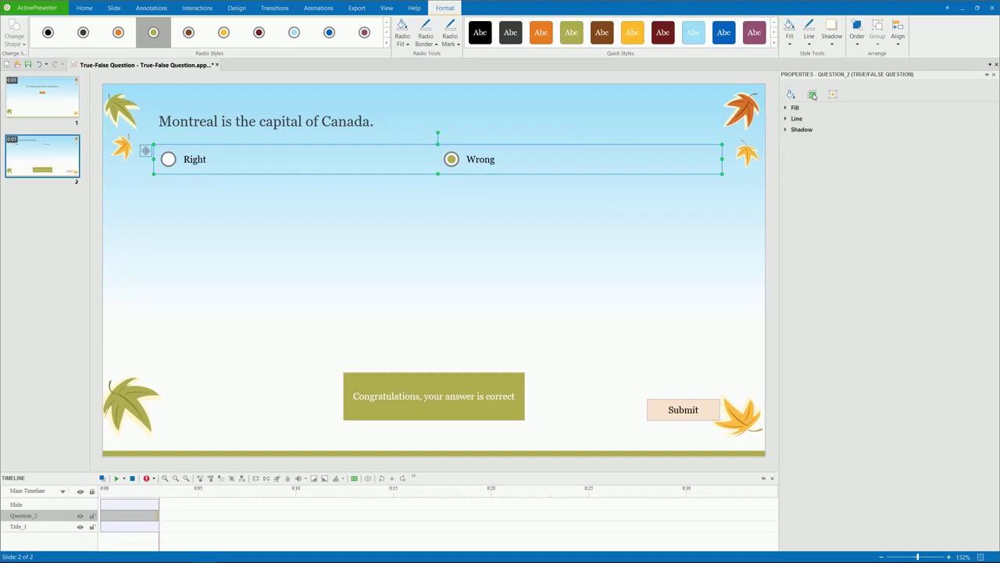
{"action": "left_click", "coordinate": [813, 94]}
{"action": "left_click", "coordinate": [985, 142]}
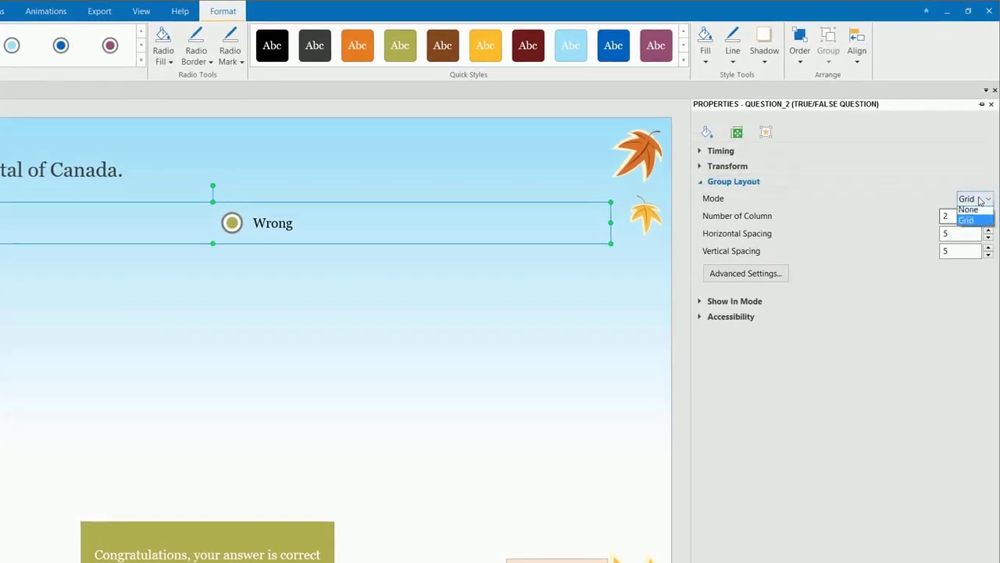
{"action": "left_click", "coordinate": [969, 213]}
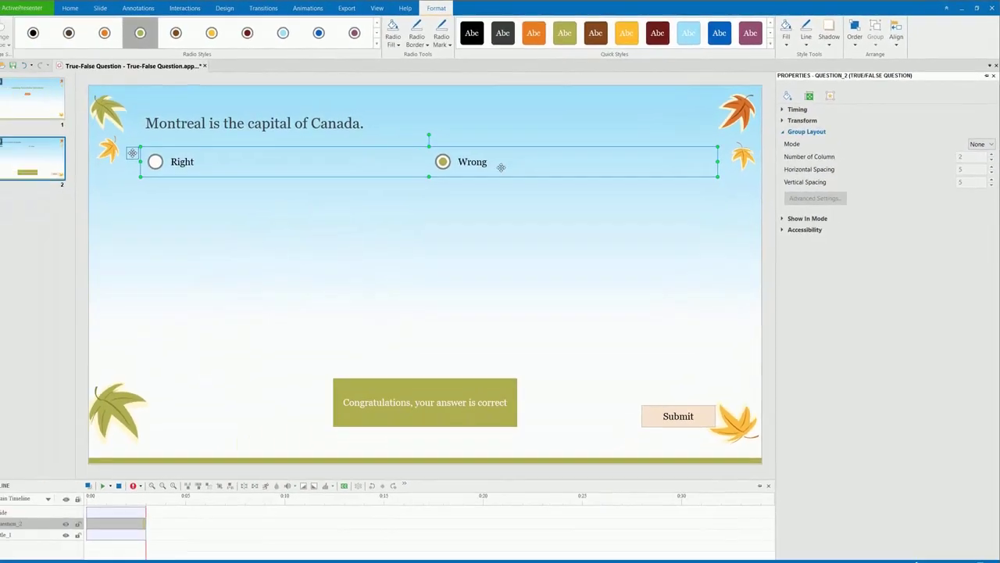
{"action": "left_click_drag", "start_coordinate": [461, 167], "coordinate": [475, 259]}
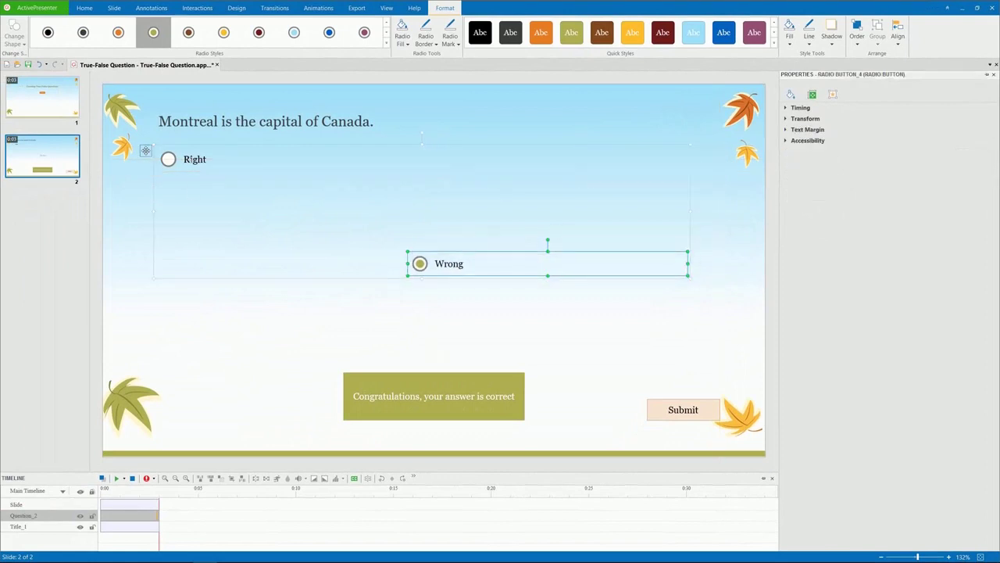
{"action": "left_click_drag", "start_coordinate": [191, 160], "coordinate": [272, 223]}
{"action": "left_click_drag", "start_coordinate": [475, 251], "coordinate": [388, 294]}
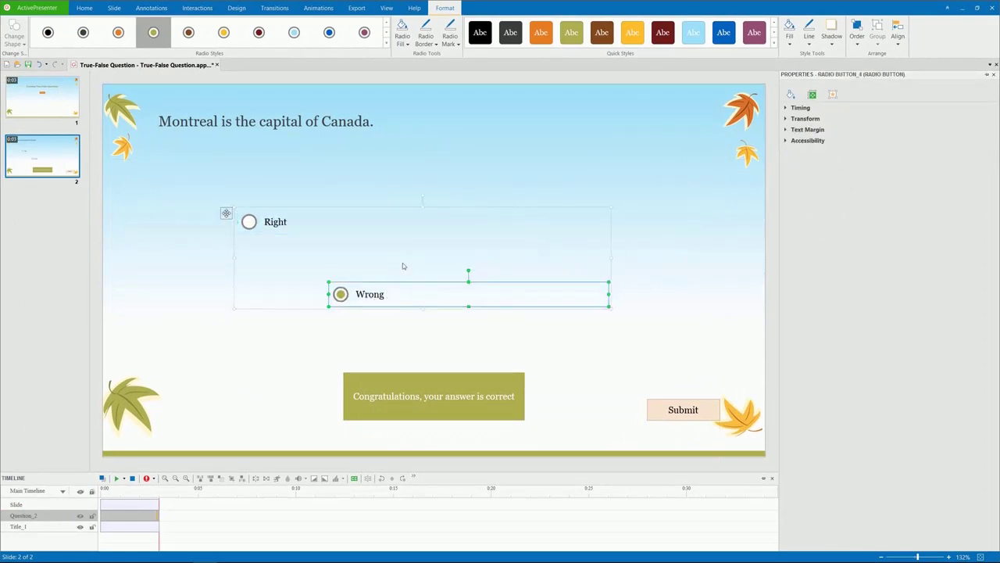
- Switch back to Grid layout and move the answer row just below the question
{"action": "left_click", "coordinate": [225, 213]}
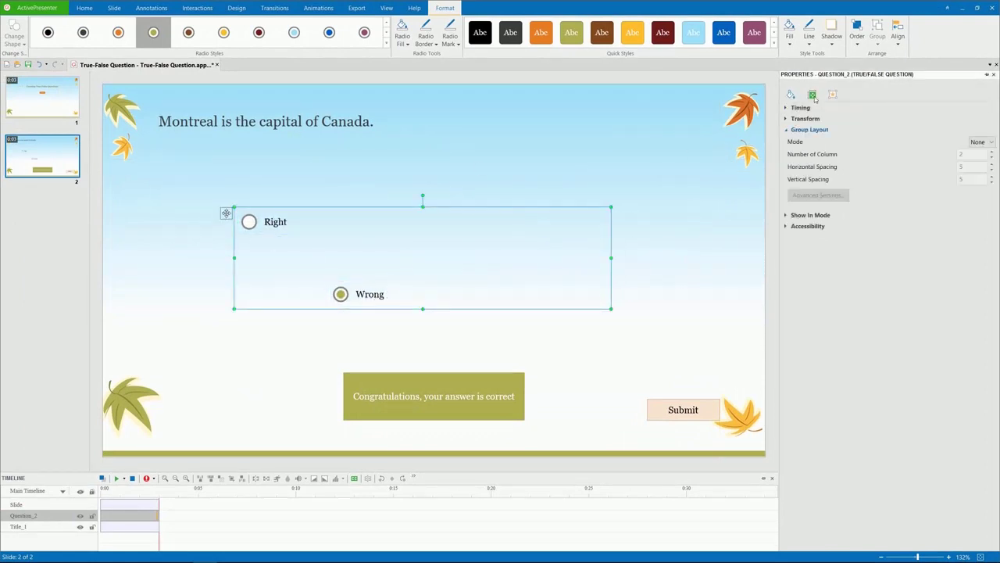
{"action": "left_click", "coordinate": [979, 141]}
{"action": "left_click", "coordinate": [977, 155]}
{"action": "left_click_drag", "start_coordinate": [444, 209], "coordinate": [367, 161]}
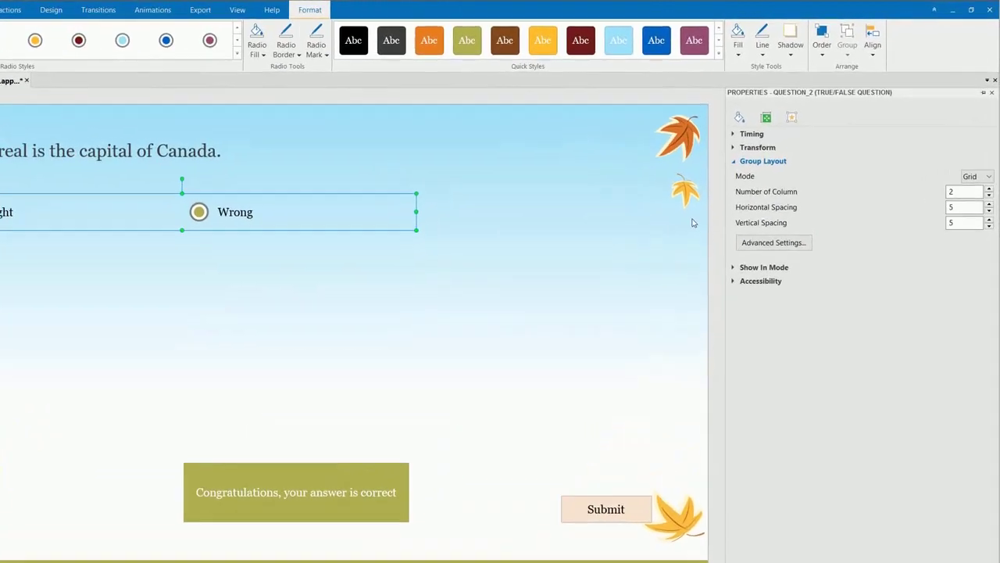
- In Score & Reporting, set the question to Graded, 2 points and 2 attempts
{"action": "left_click", "coordinate": [736, 131]}
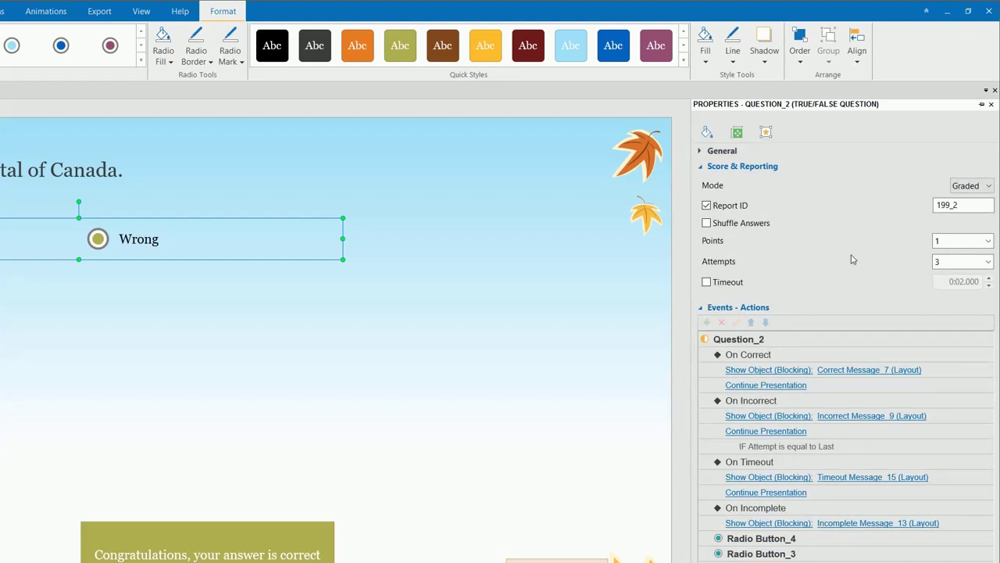
{"action": "left_click", "coordinate": [986, 186]}
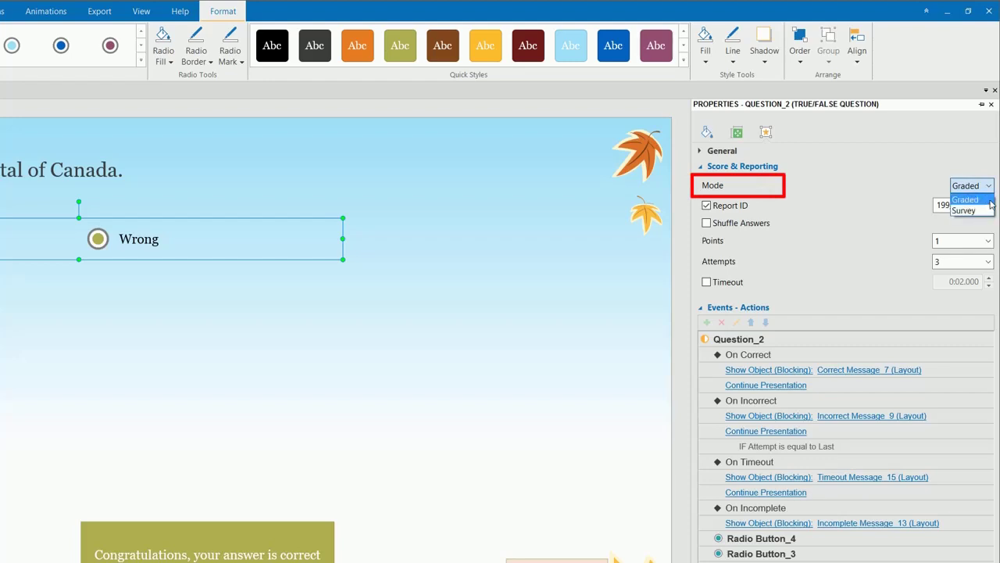
{"action": "left_click", "coordinate": [849, 212]}
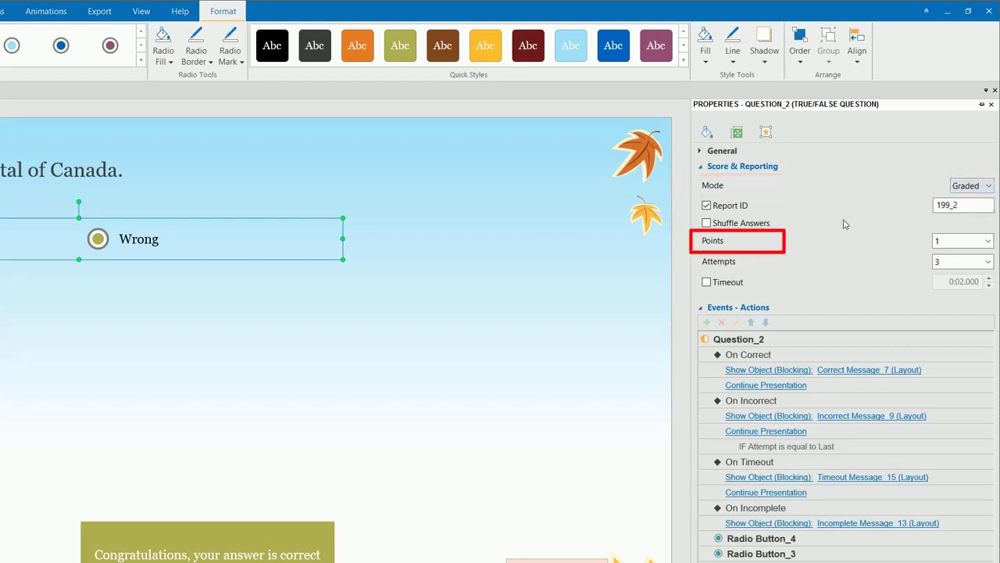
{"action": "left_click", "coordinate": [987, 241]}
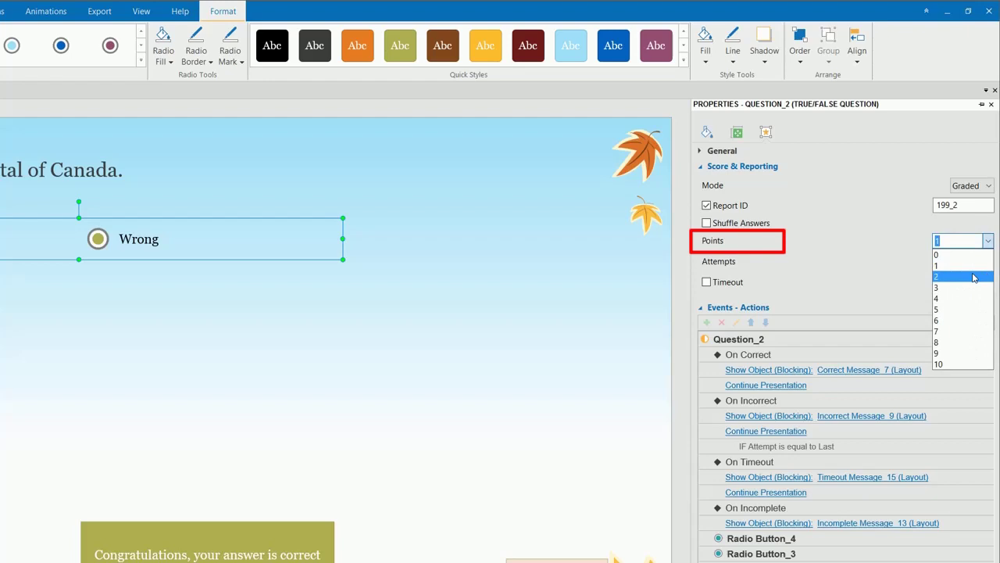
{"action": "left_click", "coordinate": [983, 271]}
{"action": "left_click", "coordinate": [988, 262]}
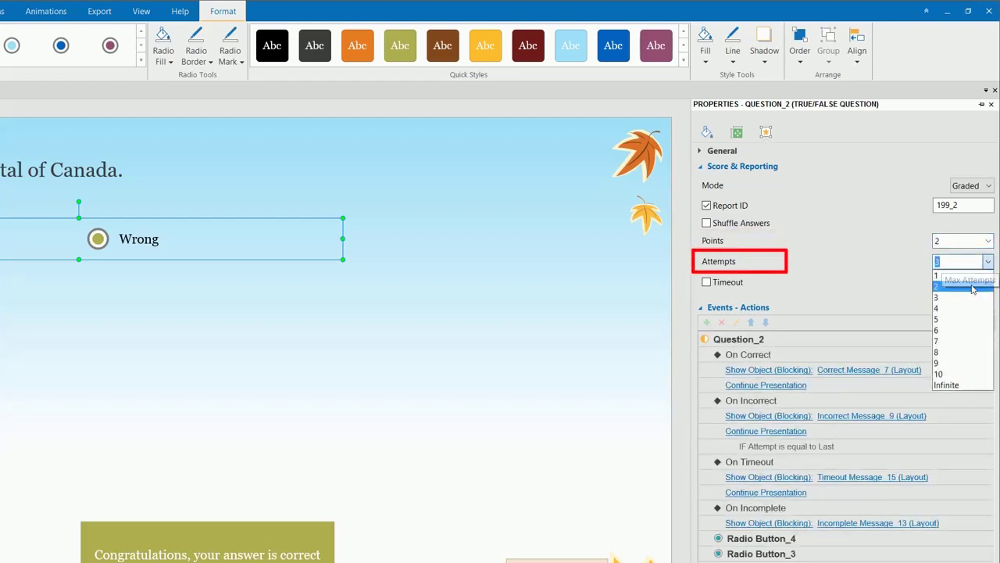
{"action": "left_click", "coordinate": [965, 283]}
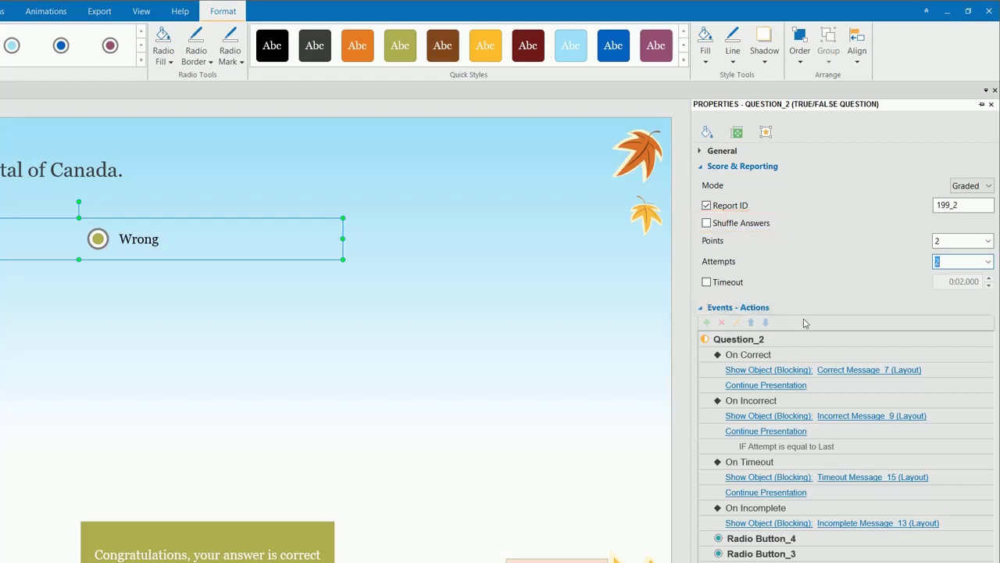
- Add a Play Audio action under On Correct using the built-in Mouse Click 1 sound
{"action": "mouse_move", "coordinate": [930, 355]}
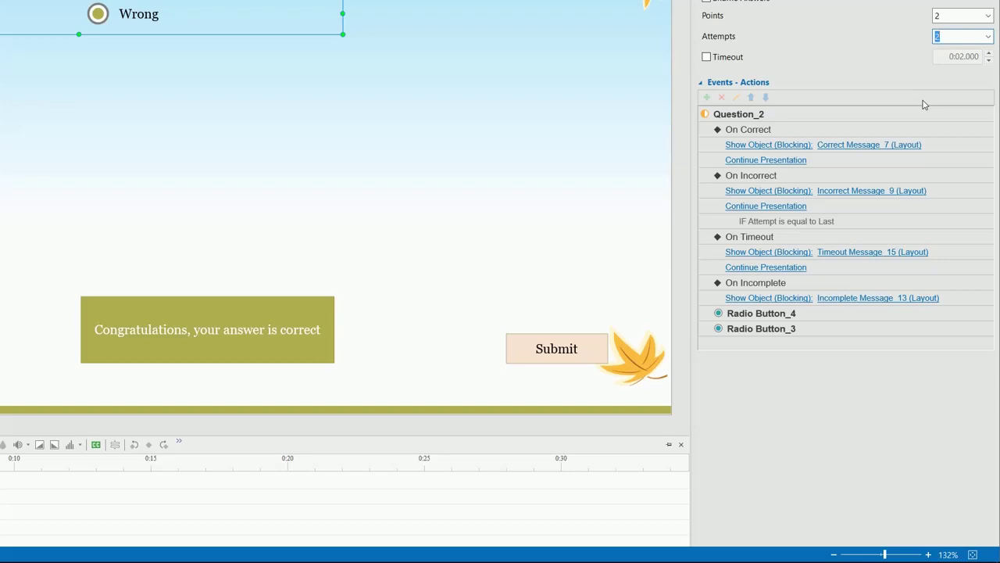
{"action": "left_click", "coordinate": [982, 115]}
{"action": "left_click", "coordinate": [963, 133]}
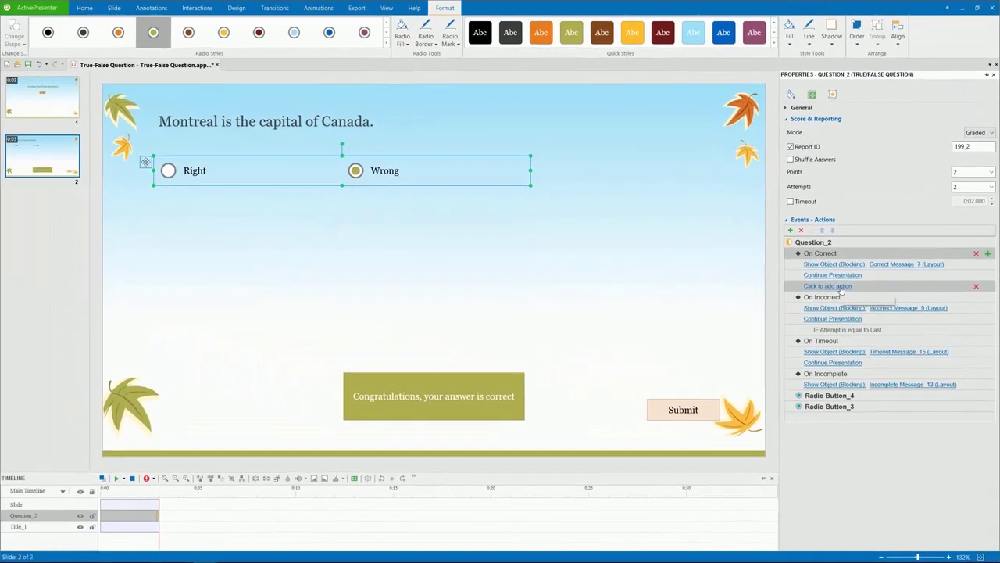
{"action": "left_click", "coordinate": [819, 239]}
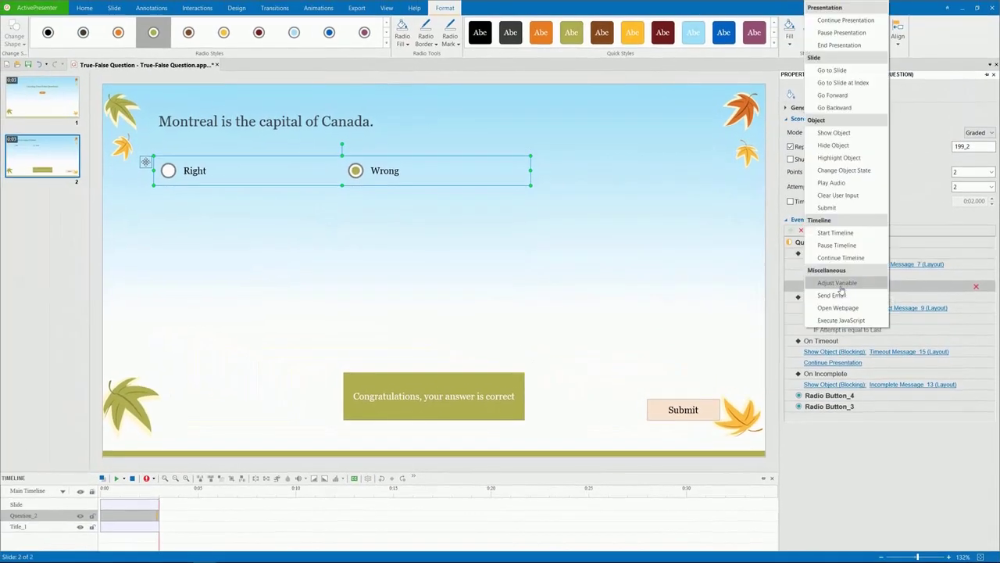
{"action": "left_click", "coordinate": [845, 184]}
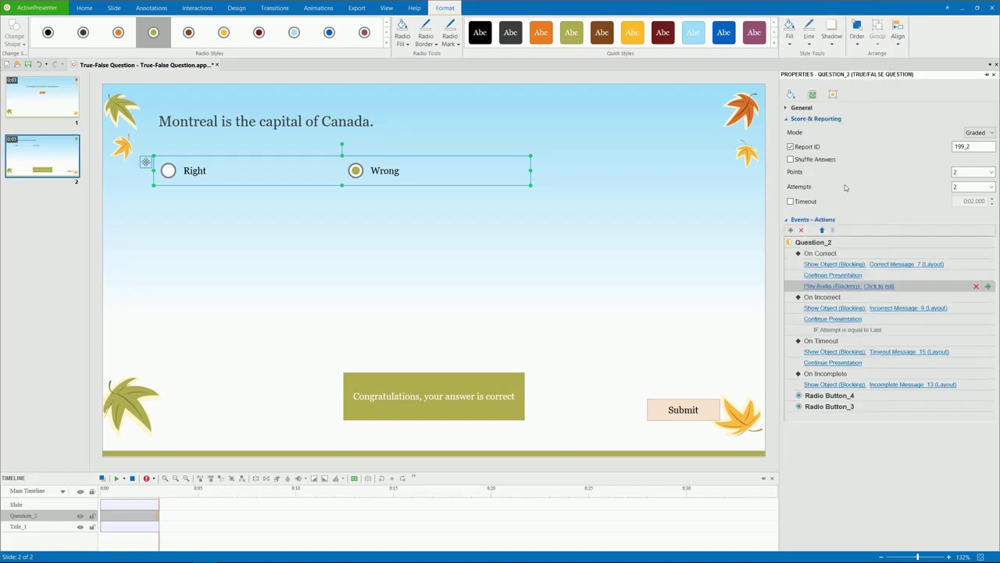
{"action": "left_click", "coordinate": [879, 286]}
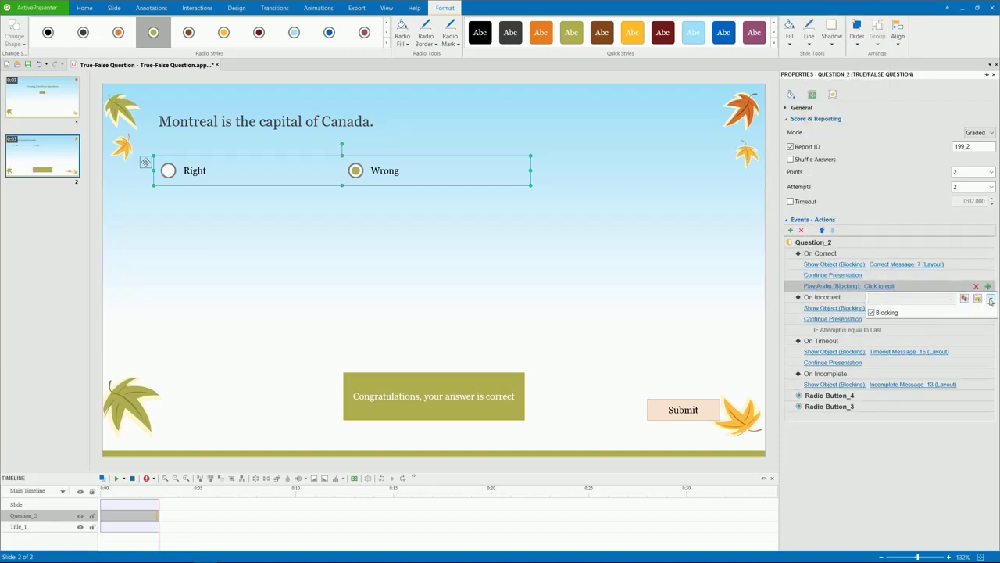
{"action": "left_click", "coordinate": [991, 299]}
{"action": "left_click", "coordinate": [973, 325]}
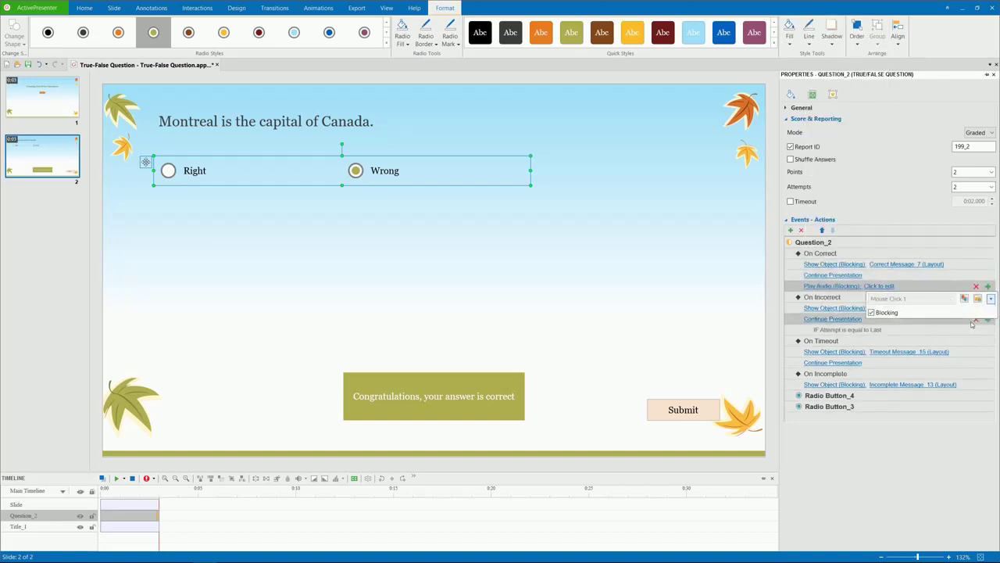
{"action": "left_click", "coordinate": [940, 286]}
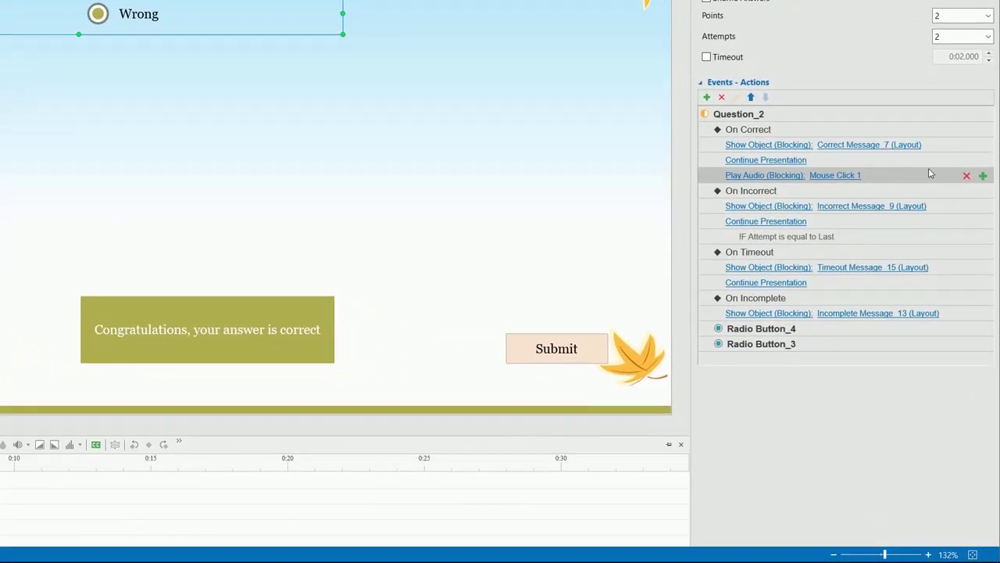
{"action": "left_click", "coordinate": [904, 145]}
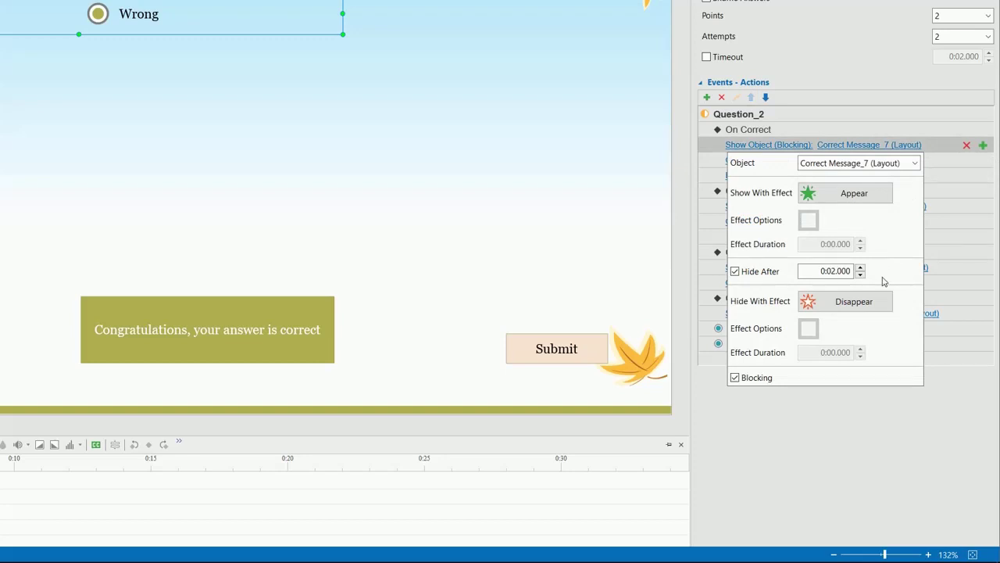
- Change the correct message's Hide After time from 0:02.000 to 0:03.000
{"action": "left_click", "coordinate": [836, 271]}
{"action": "type", "text": "3"}
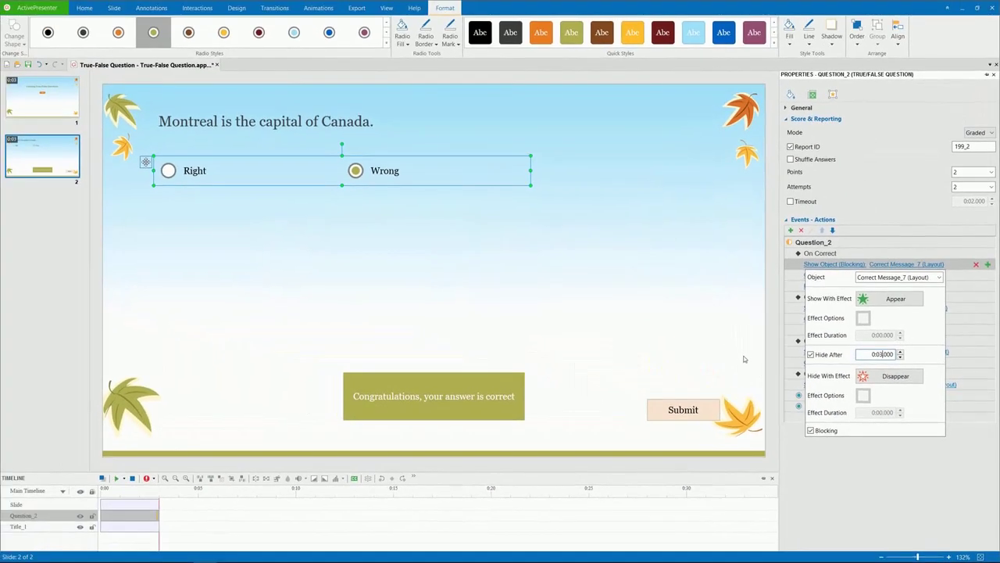
{"action": "left_click", "coordinate": [710, 346]}
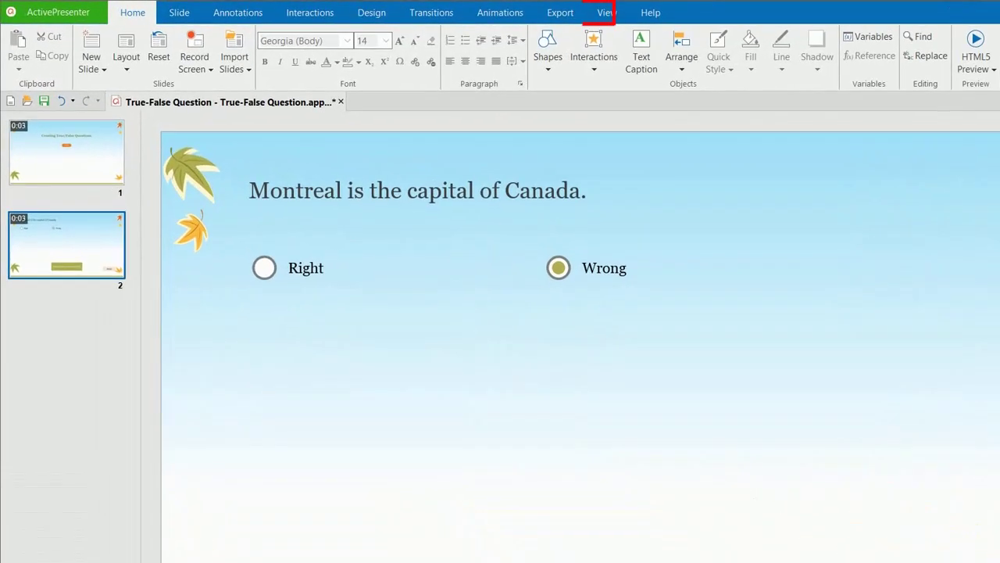
- Open the Slide Master and select the feedback message boxes
{"action": "left_click", "coordinate": [608, 14]}
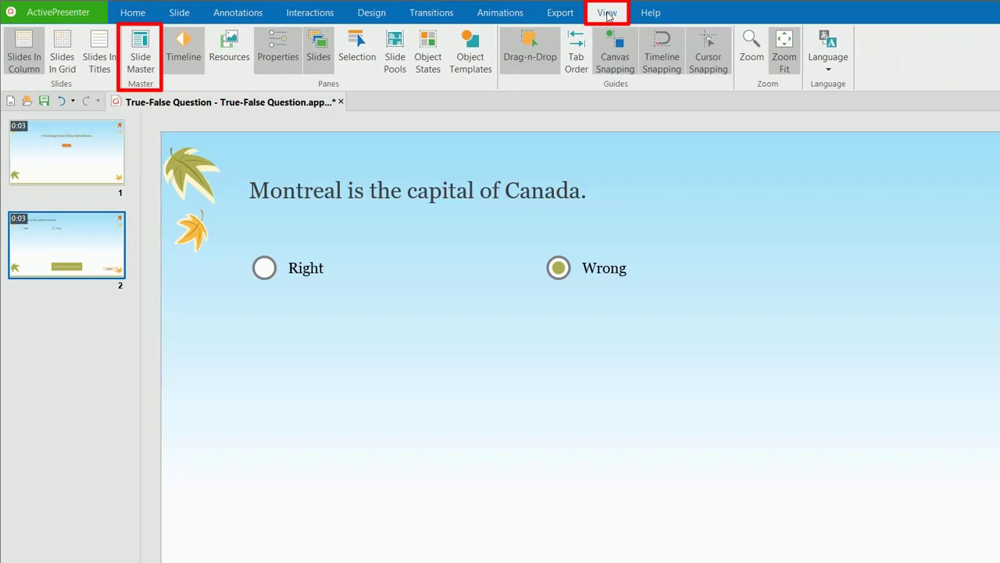
{"action": "left_click", "coordinate": [151, 64]}
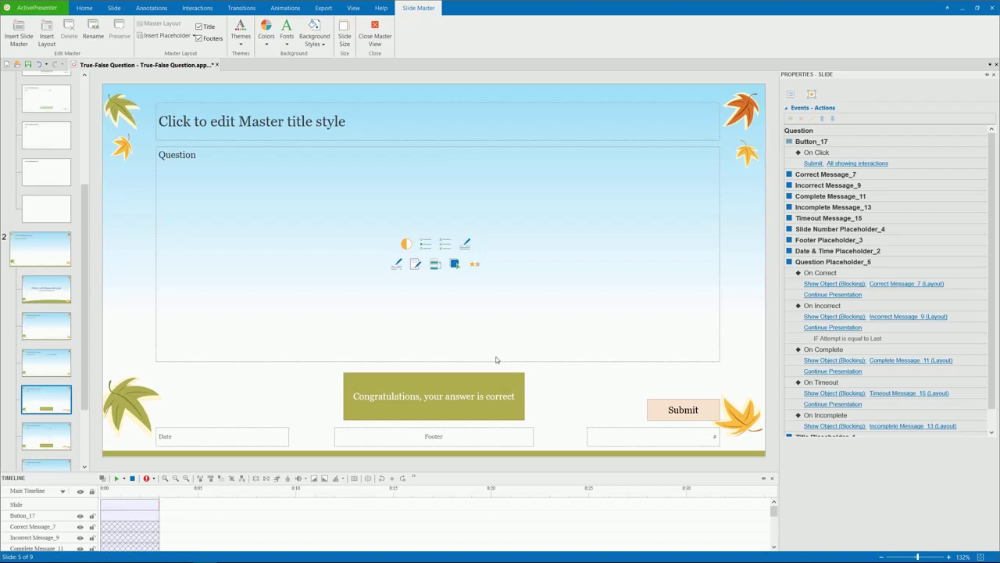
{"action": "left_click_drag", "start_coordinate": [553, 416], "coordinate": [527, 385]}
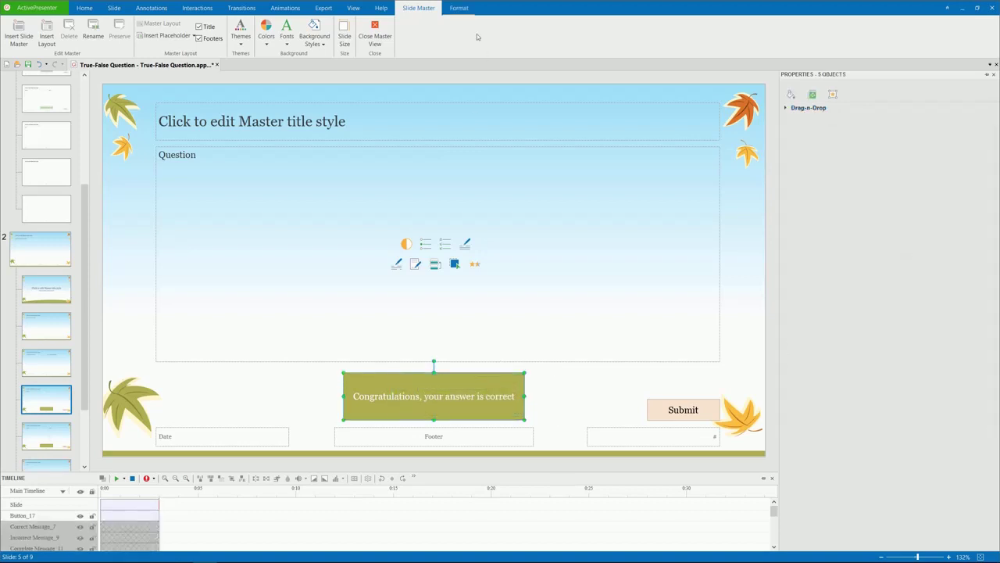
- Give the messages an orange-yellow Quick Style and turn them into enlarged, centred ellipses
{"action": "left_click", "coordinate": [459, 8]}
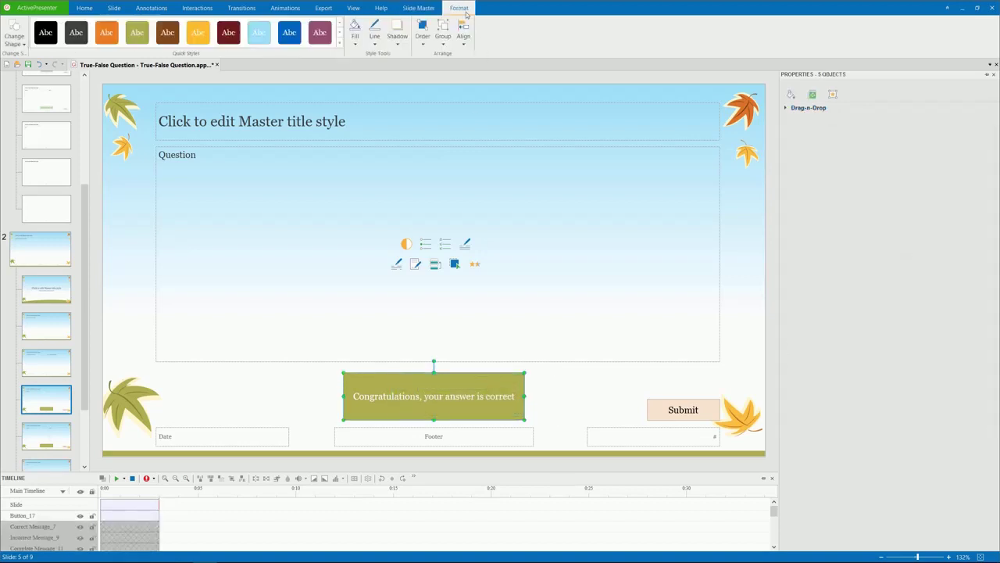
{"action": "left_click", "coordinate": [197, 35]}
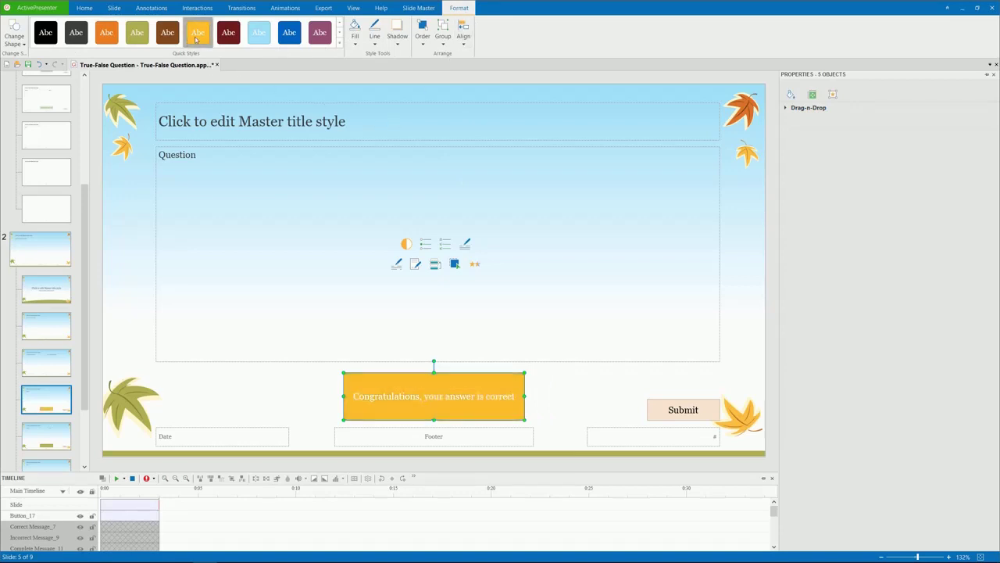
{"action": "left_click", "coordinate": [14, 36]}
{"action": "left_click", "coordinate": [45, 67]}
{"action": "left_click_drag", "start_coordinate": [524, 372], "coordinate": [484, 367]}
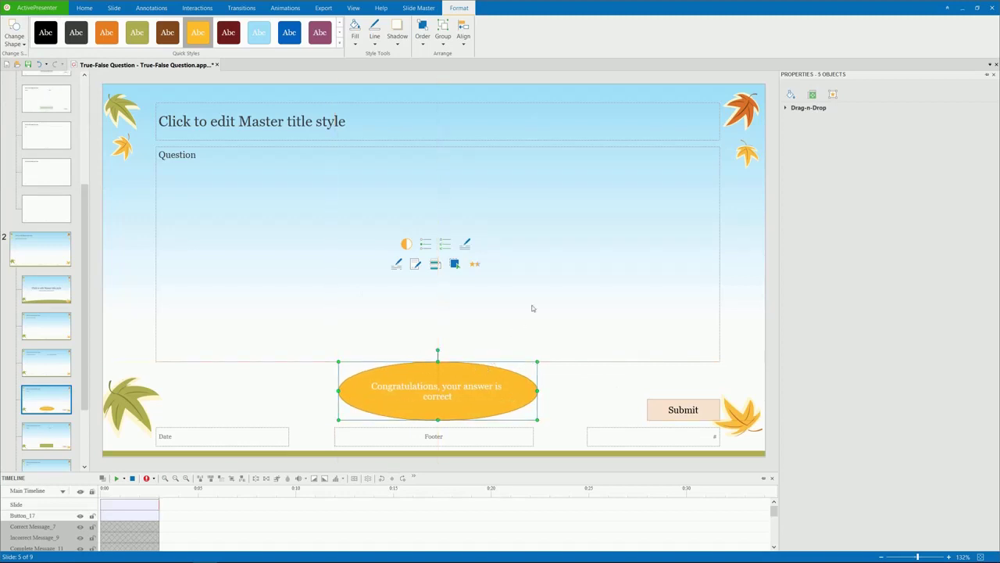
{"action": "left_click", "coordinate": [561, 330]}
{"action": "left_click", "coordinate": [655, 403]}
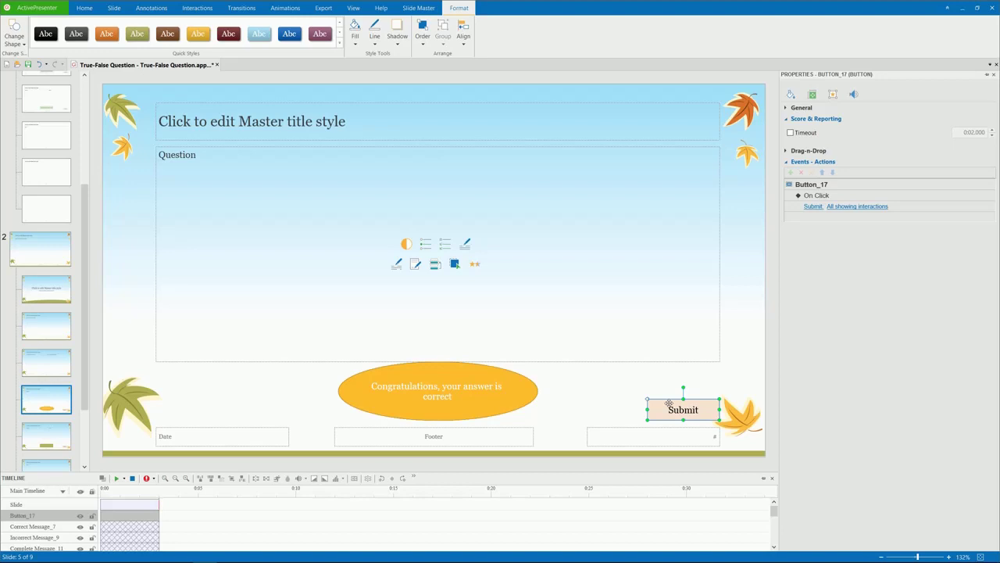
- Duplicate Submit to its left as a dark brown 'Back' button whose On Click goes backward
{"action": "left_click_drag", "start_coordinate": [669, 403], "coordinate": [590, 407]}
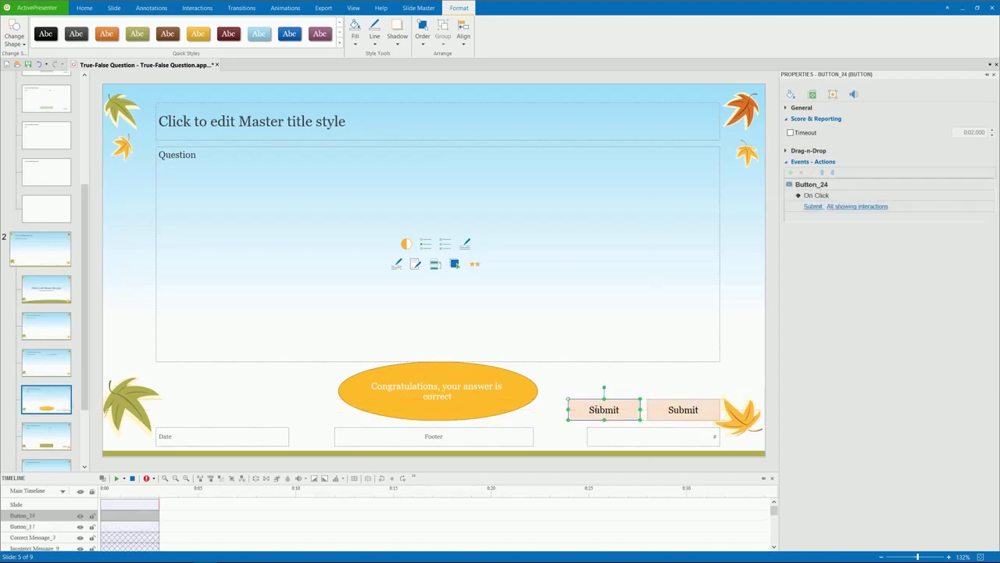
{"action": "type", "text": "Back"}
{"action": "left_click", "coordinate": [812, 206]}
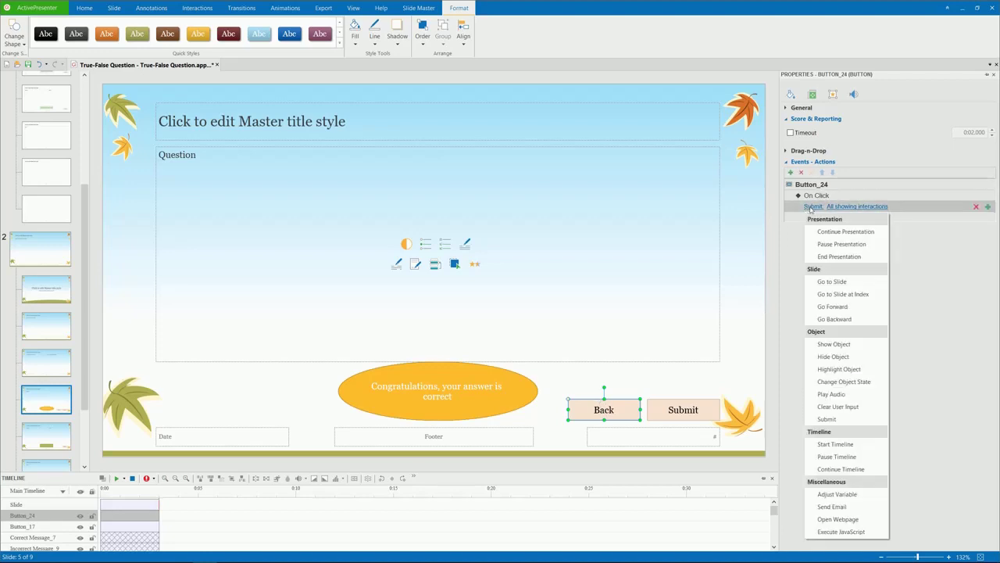
{"action": "left_click", "coordinate": [833, 315]}
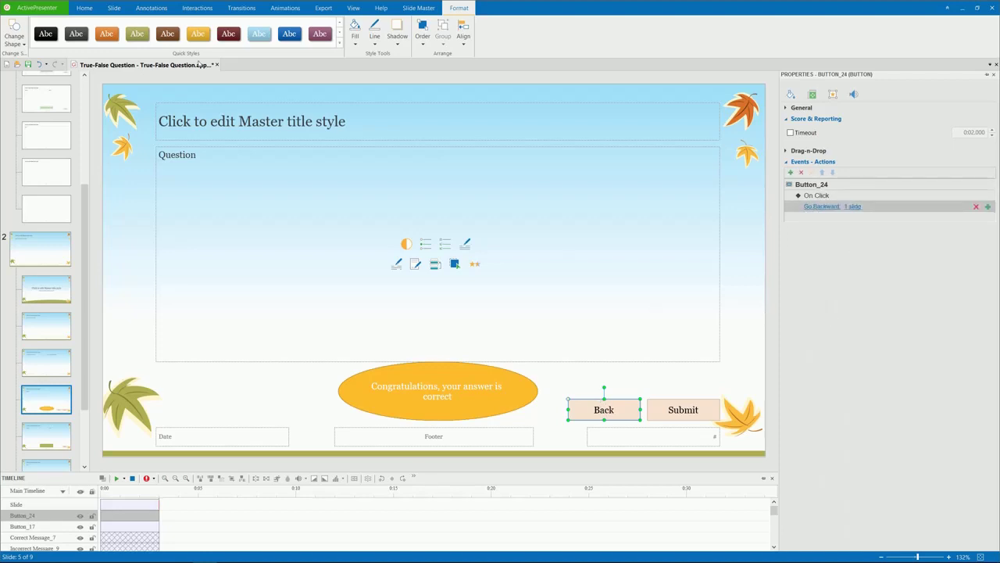
{"action": "left_click", "coordinate": [177, 43]}
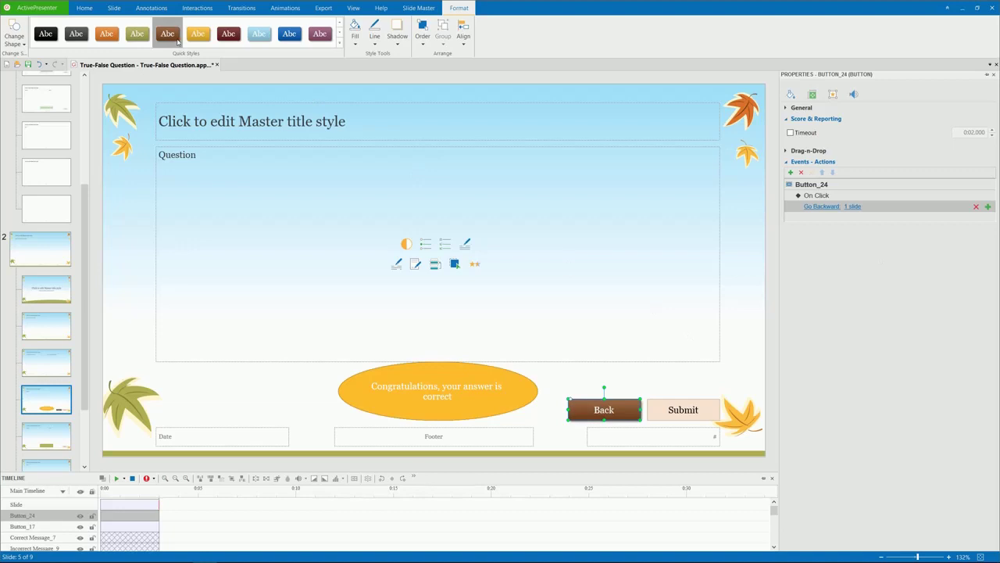
{"action": "left_click", "coordinate": [539, 249]}
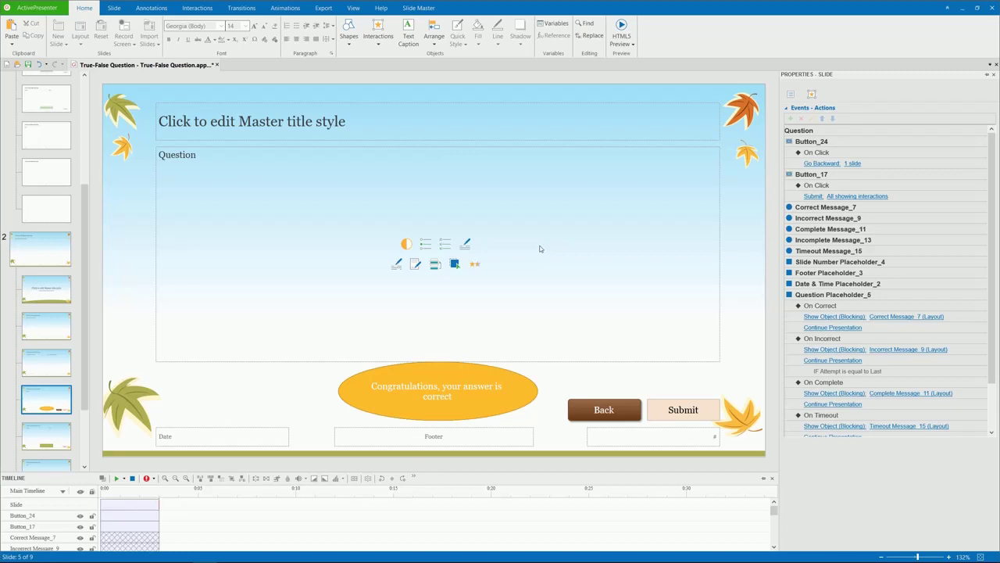
- Close the Slide Master view and return to editing slide 2
{"action": "left_click", "coordinate": [421, 9]}
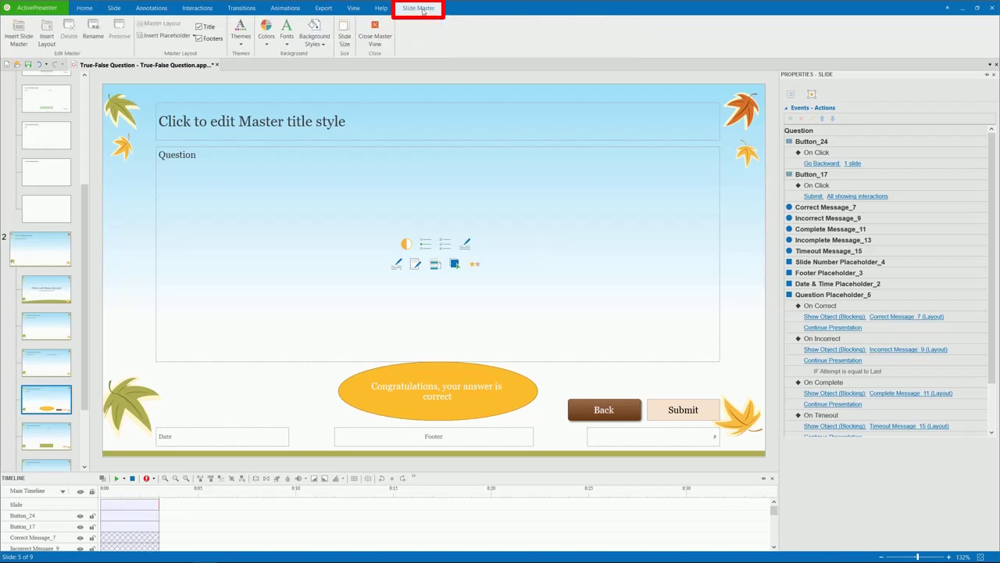
{"action": "left_click", "coordinate": [379, 40]}
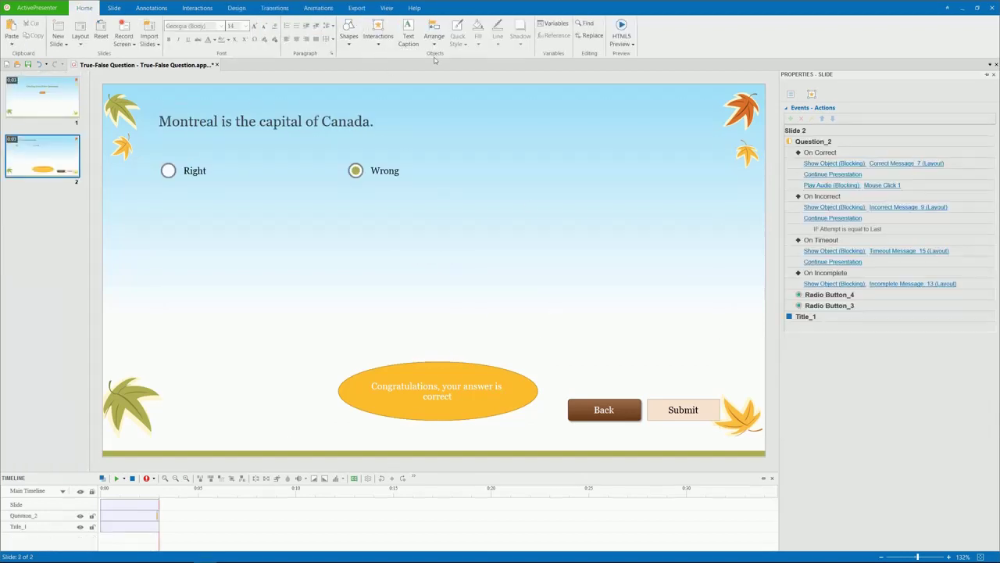
{"action": "left_click", "coordinate": [357, 8]}
- Run the HTML5 Tutorial preview, start the course, choose Wrong and submit
{"action": "left_click", "coordinate": [277, 42]}
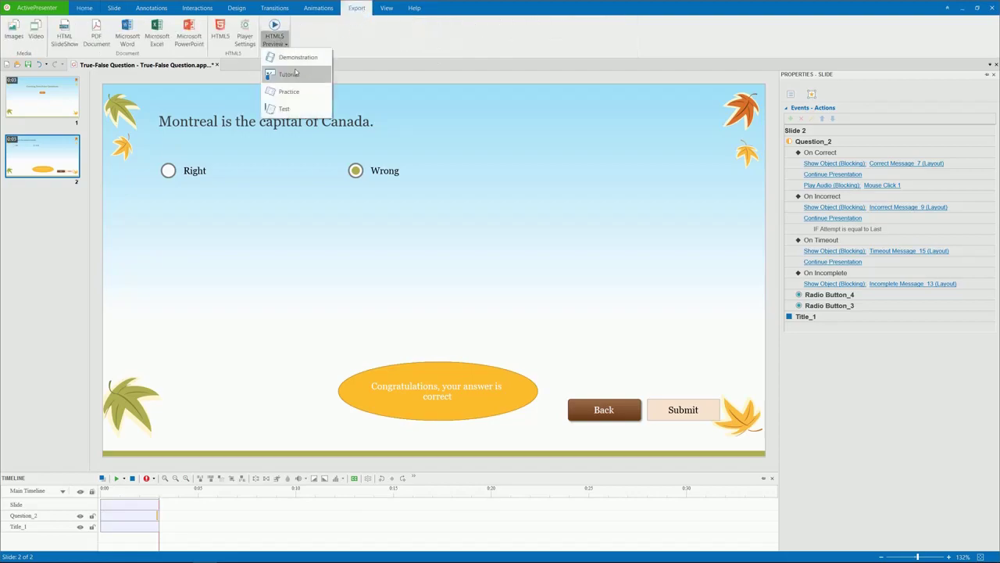
{"action": "left_click", "coordinate": [290, 73]}
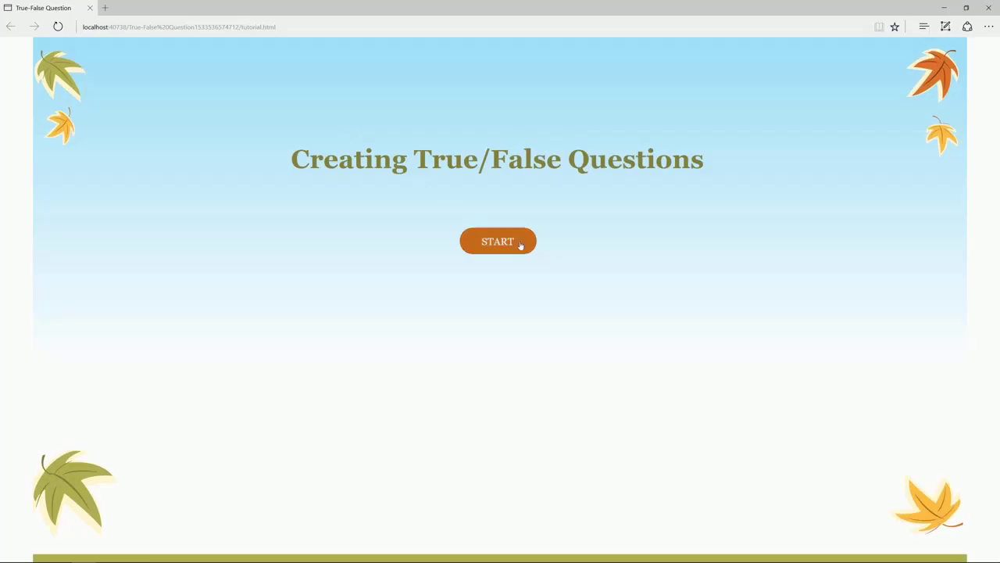
{"action": "left_click", "coordinate": [520, 245]}
{"action": "left_click", "coordinate": [390, 160]}
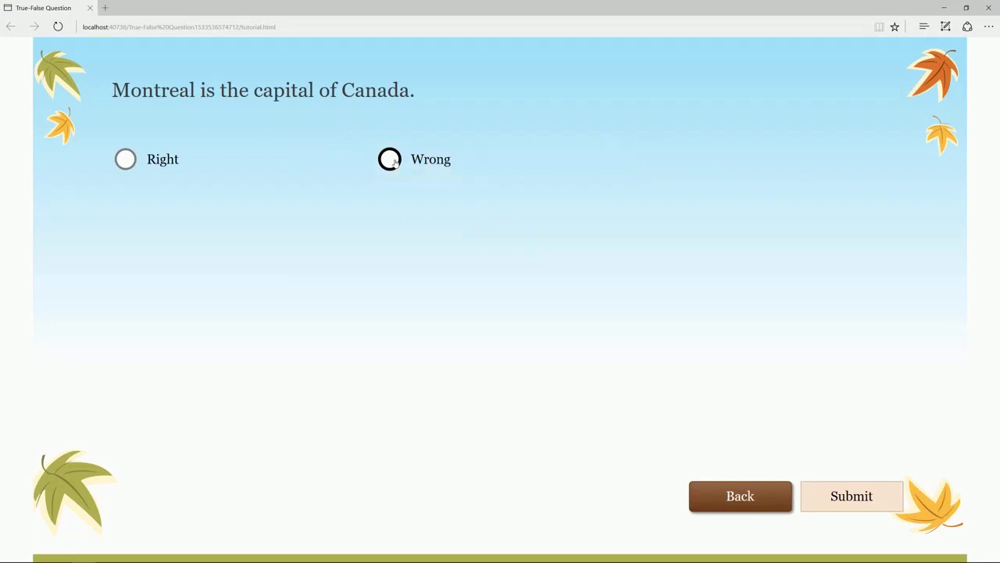
{"action": "left_click", "coordinate": [835, 494]}
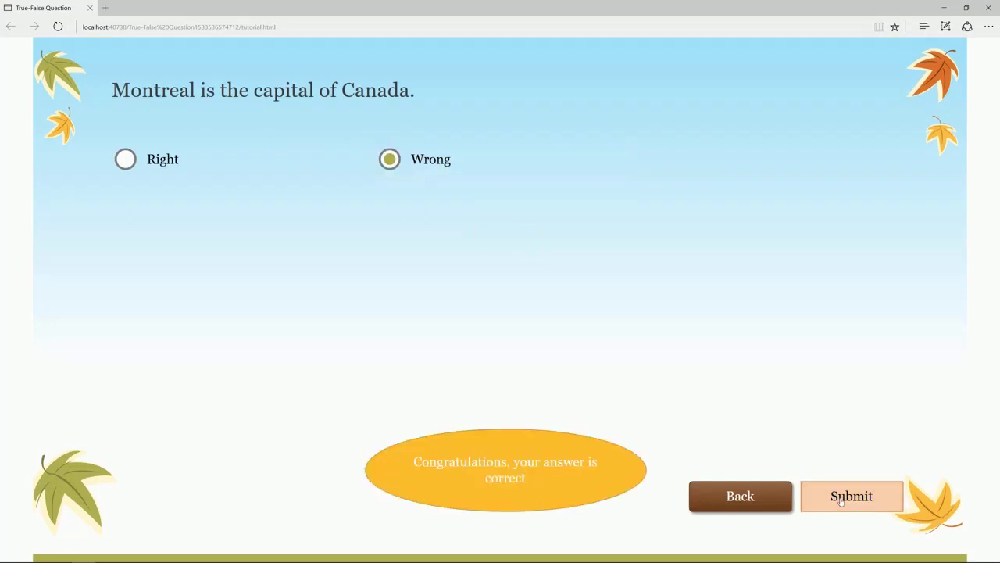